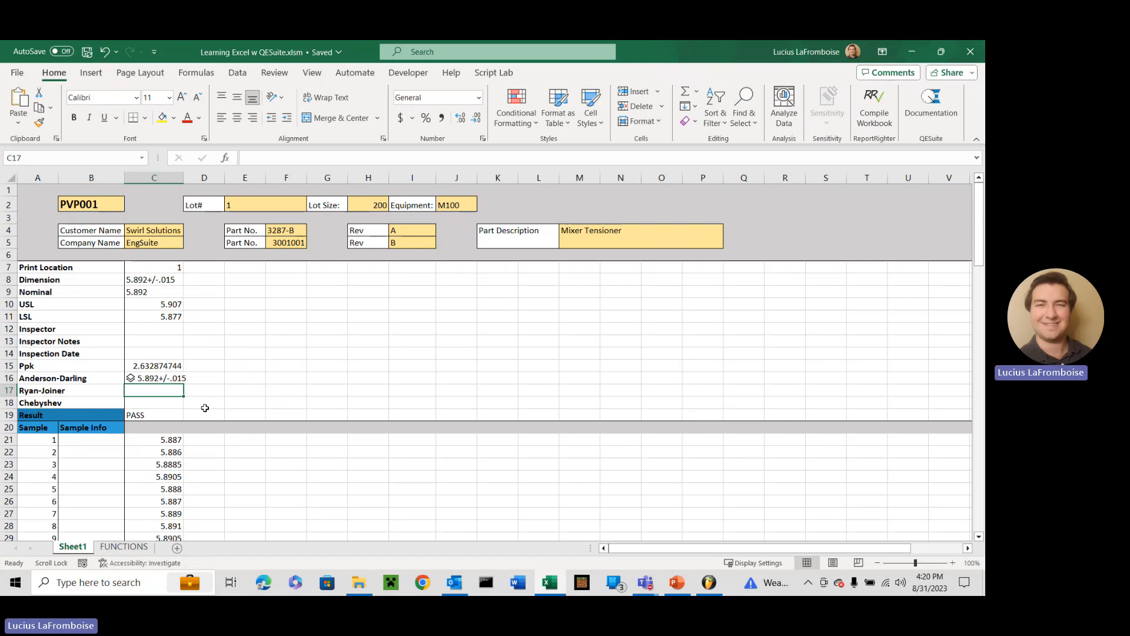
Review the formulas behind the Ppk, Anderson-Darling and Result cells in column C
{"action": "left_click_drag", "start_coordinate": [64, 366], "coordinate": [154, 369]}
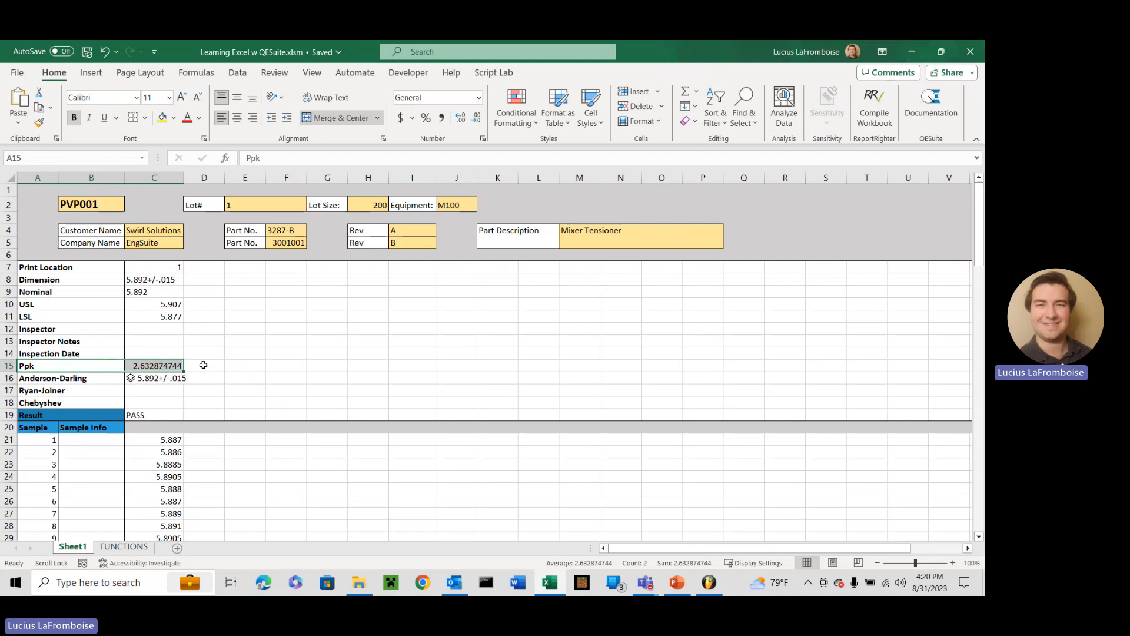
{"action": "left_click_drag", "start_coordinate": [168, 379], "coordinate": [169, 403]}
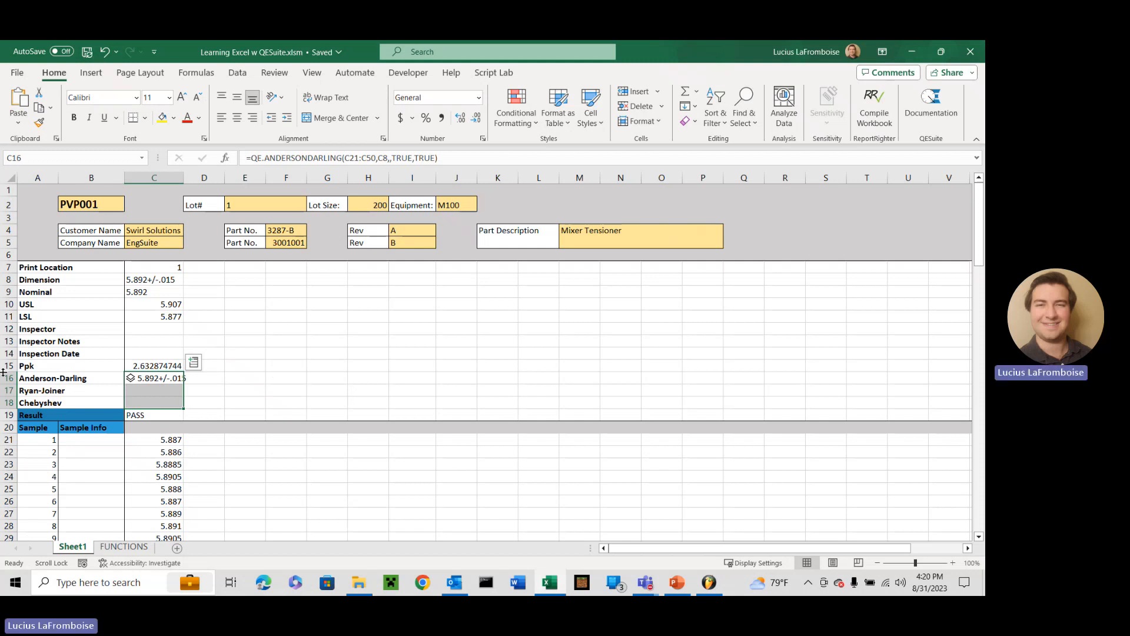
{"action": "left_click", "coordinate": [152, 366]}
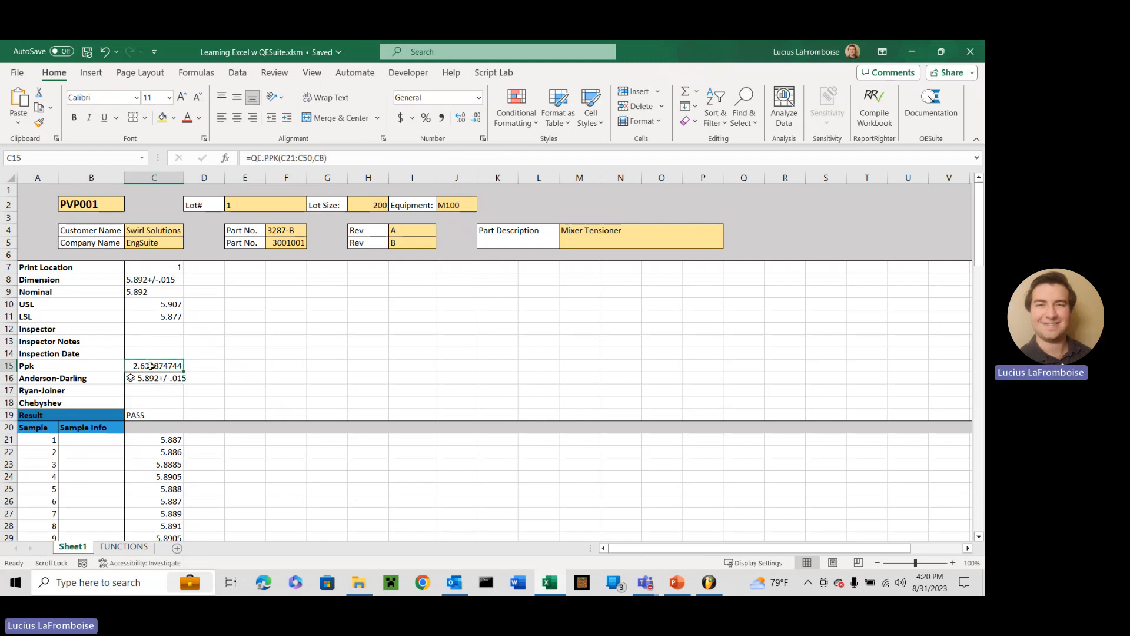
{"action": "left_click", "coordinate": [155, 380]}
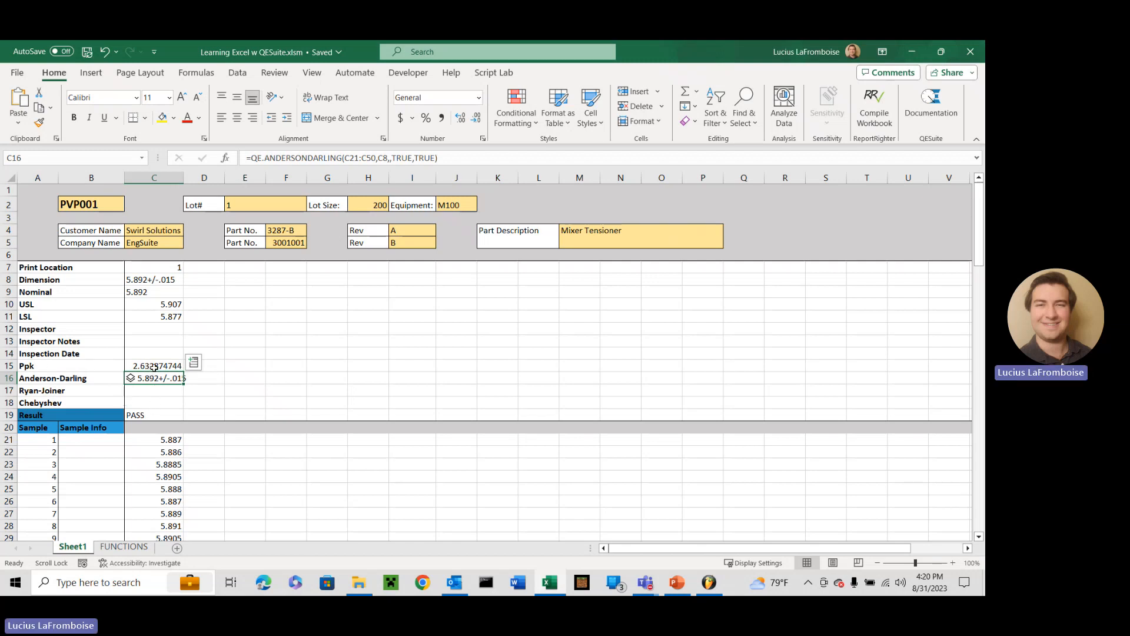
{"action": "left_click", "coordinate": [163, 400]}
{"action": "left_click", "coordinate": [156, 413]}
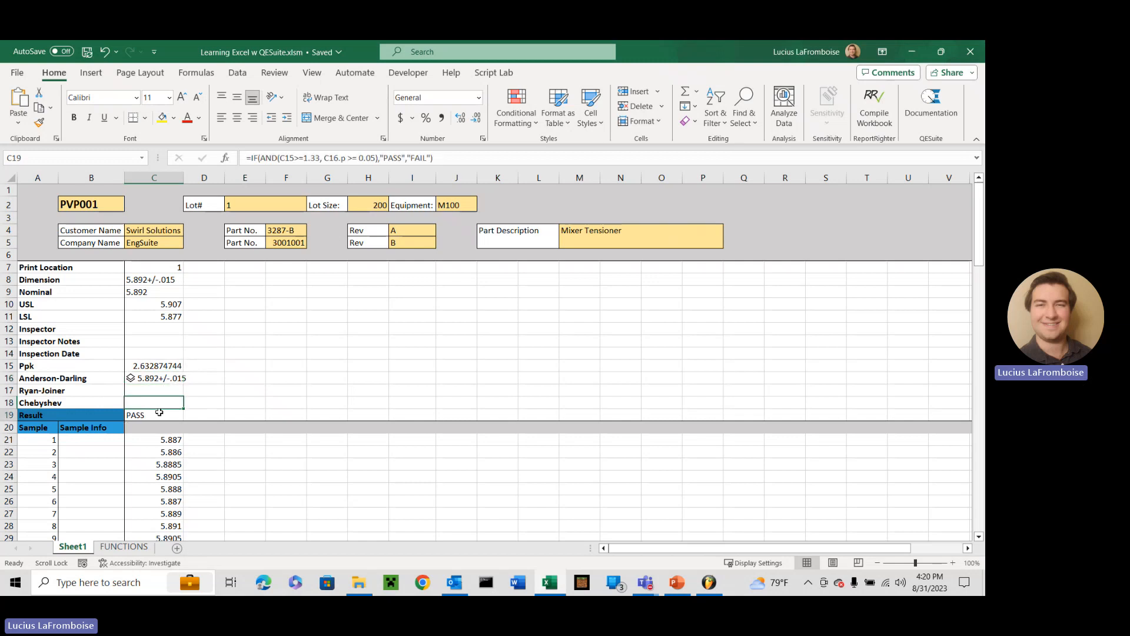
{"action": "left_click", "coordinate": [306, 161]}
{"action": "double_click", "coordinate": [333, 158]}
{"action": "left_click_drag", "start_coordinate": [355, 158], "coordinate": [375, 160]}
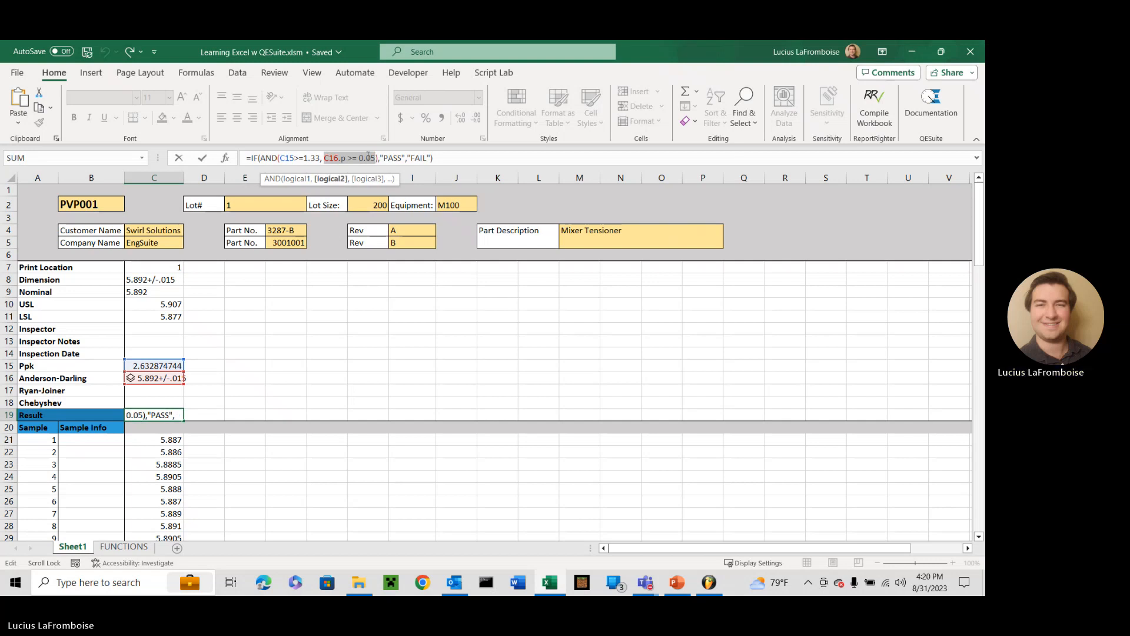
{"action": "key", "text": "BackSpace"}
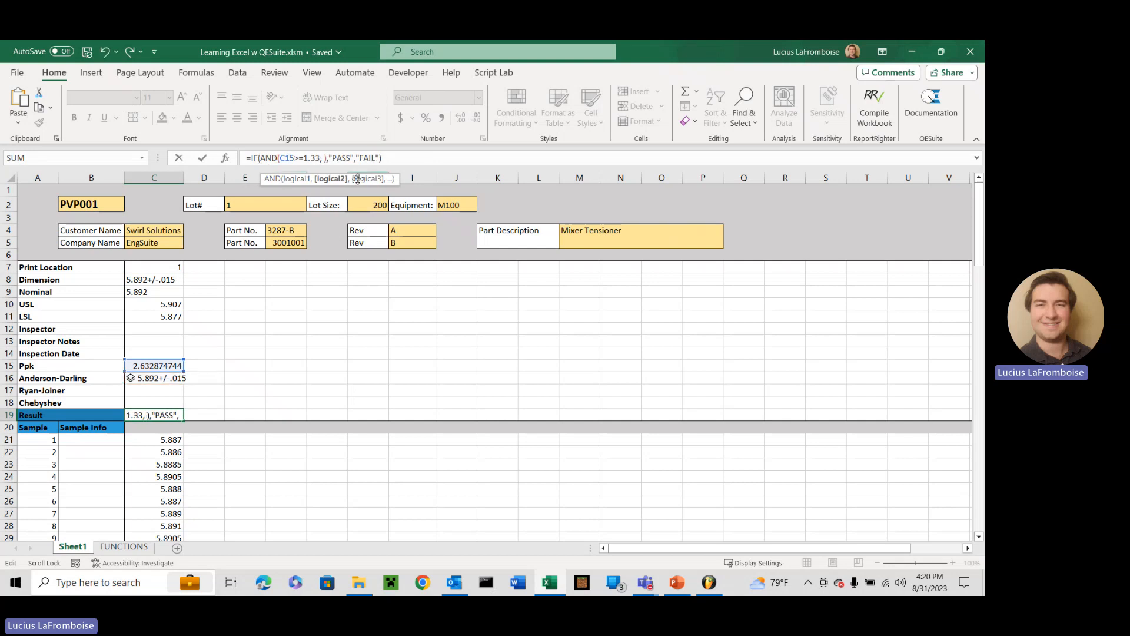
{"action": "type", "text": "OR()"}
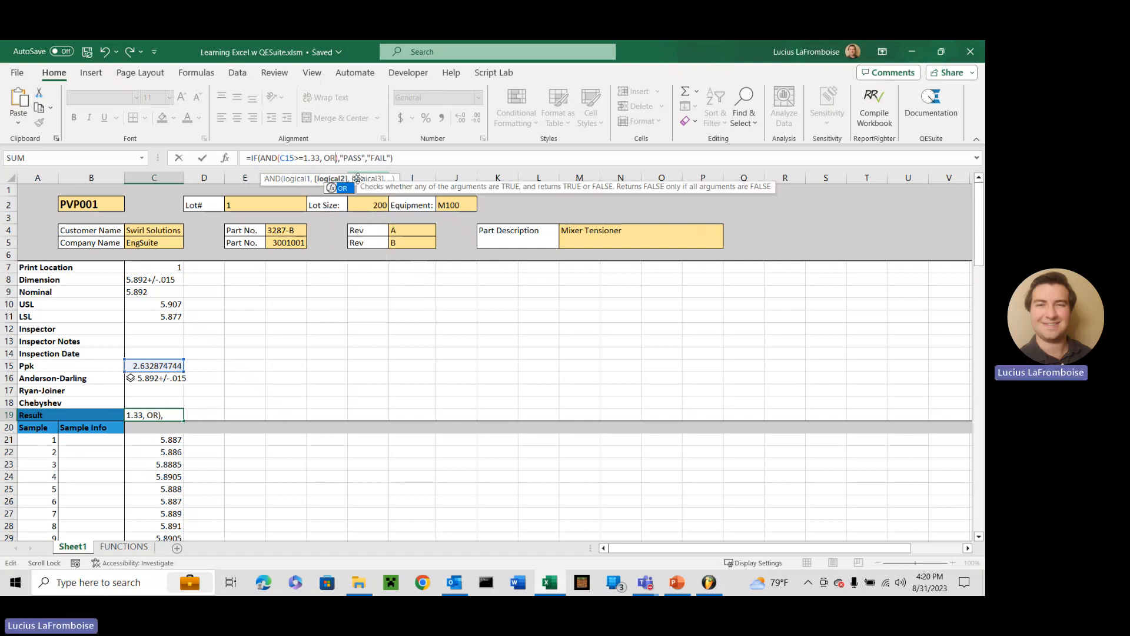
{"action": "key", "text": "Left"}
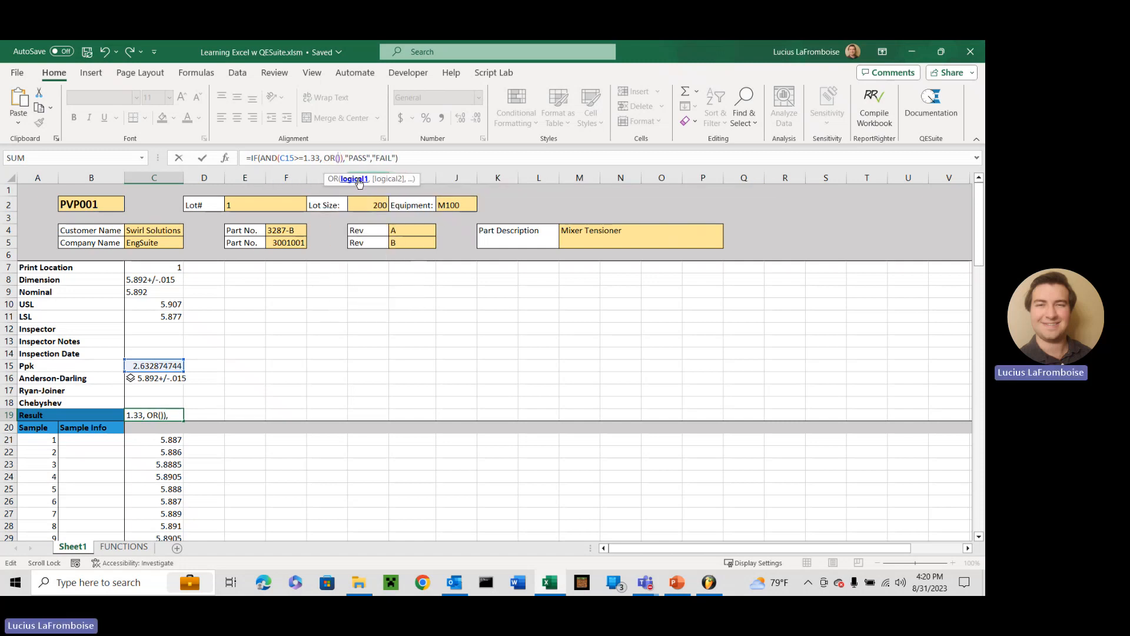
{"action": "type", "text": "C16.p >= 0.05,"}
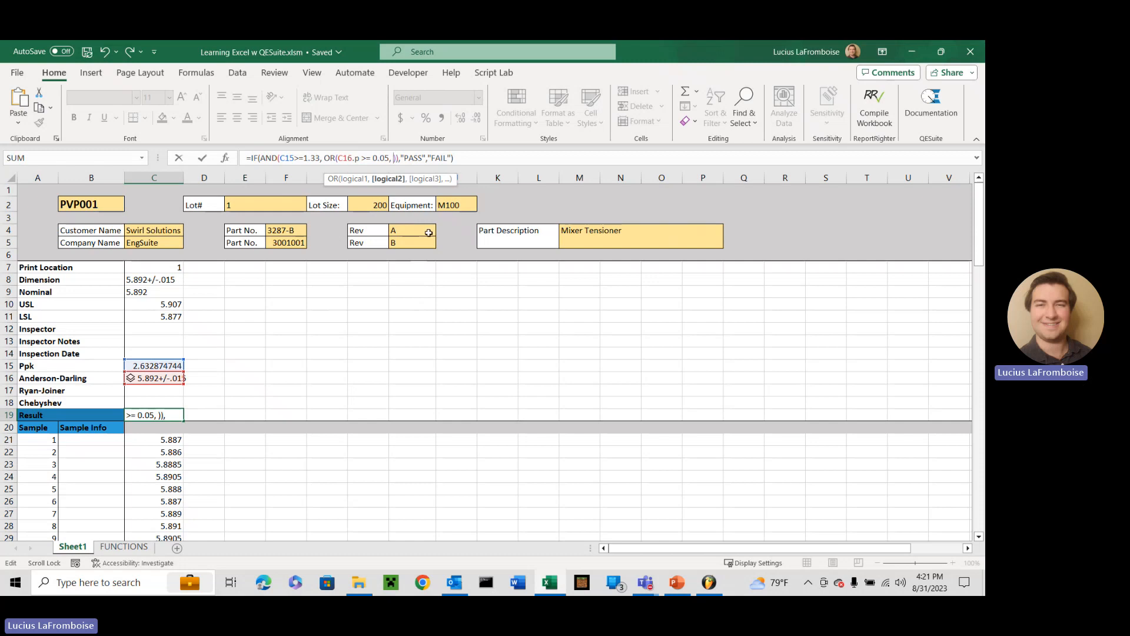
{"action": "key", "text": "ctrl+Return"}
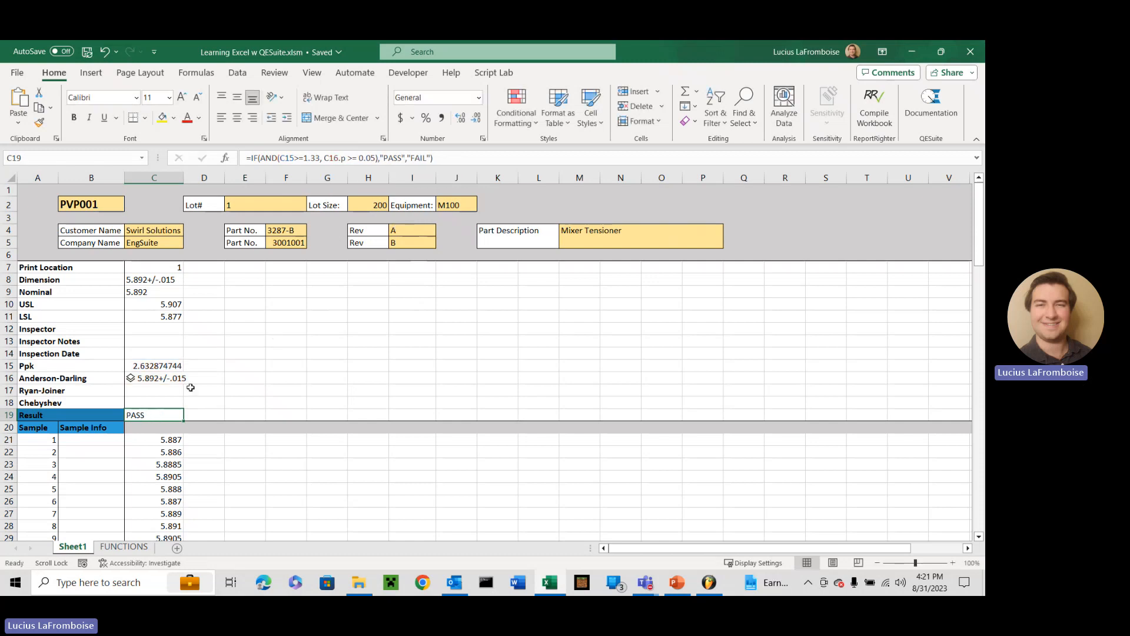
Start a QE.RYANJOINER formula in the Ryan-Joiner cell C17 with the sample range C21:C50 as data
{"action": "left_click", "coordinate": [162, 389]}
{"action": "type", "text": "=q"}
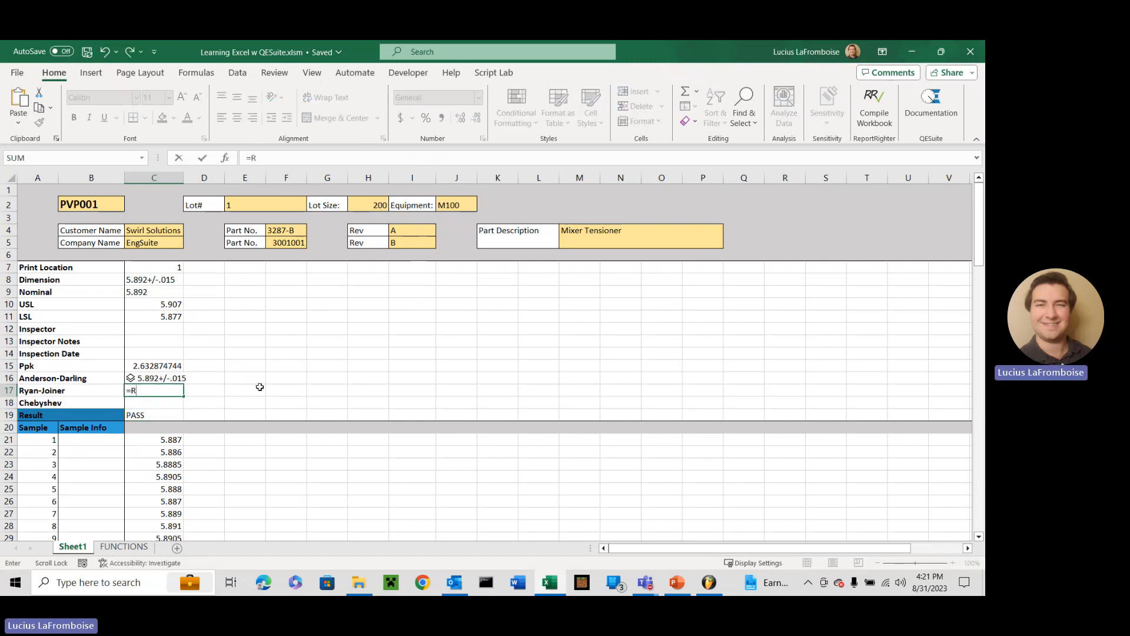
{"action": "type", "text": "e.ry"}
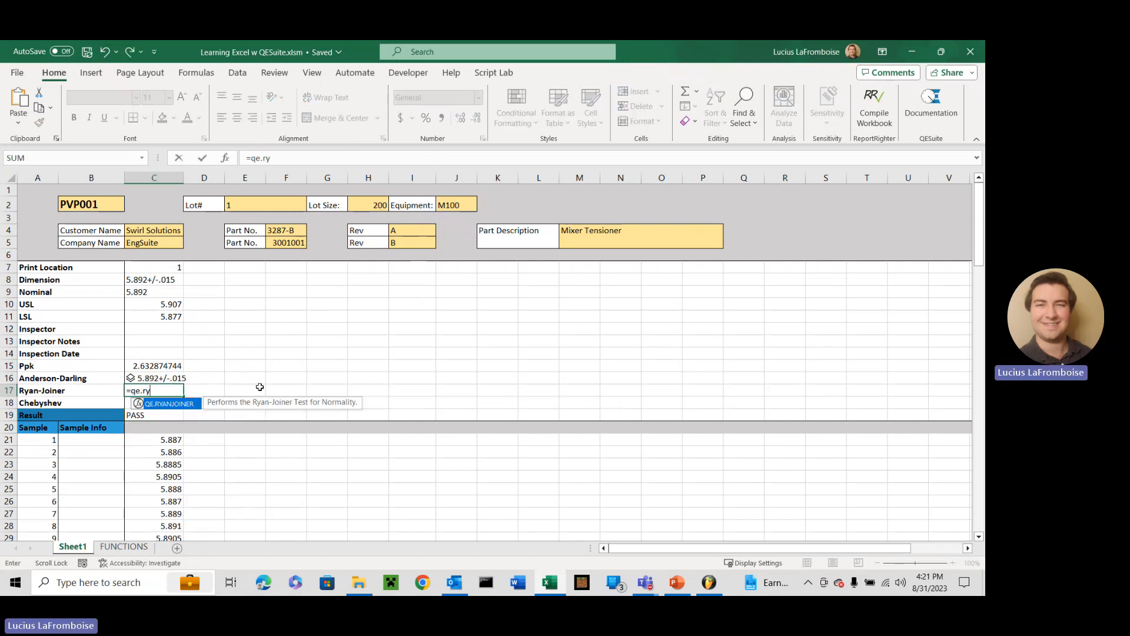
{"action": "key", "text": "Tab"}
{"action": "scroll", "coordinate": [260, 386], "scroll_direction": "down", "scroll_amount": 1}
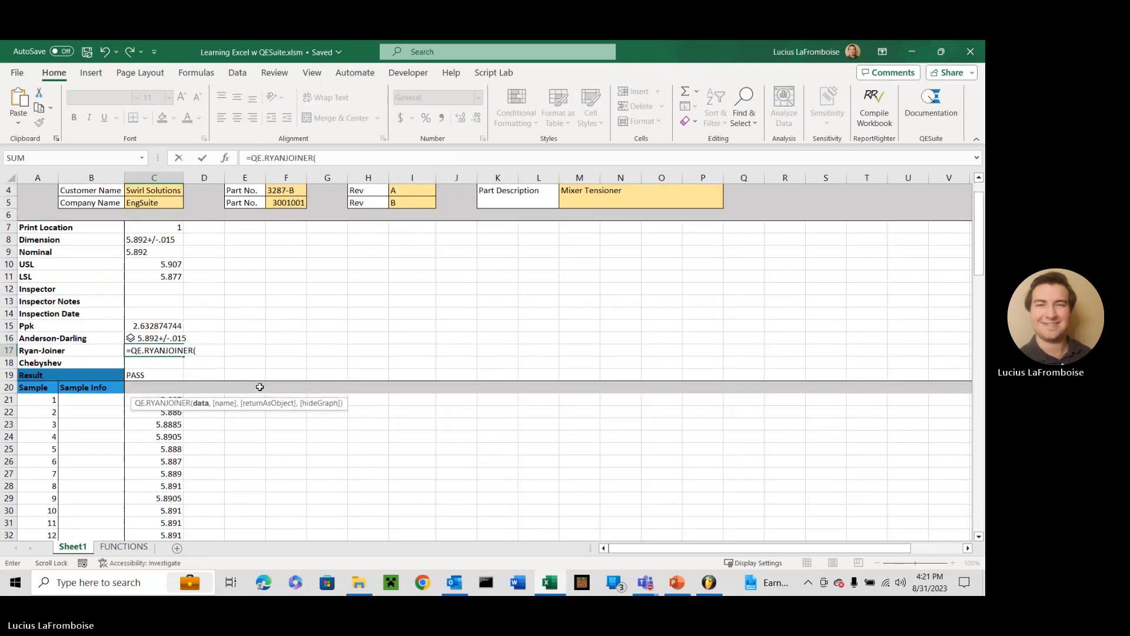
{"action": "left_click", "coordinate": [176, 399]}
{"action": "key", "text": "ctrl+shift+Down"}
{"action": "type", "text": ","}
{"action": "scroll", "coordinate": [175, 399], "scroll_direction": "up", "scroll_amount": 7}
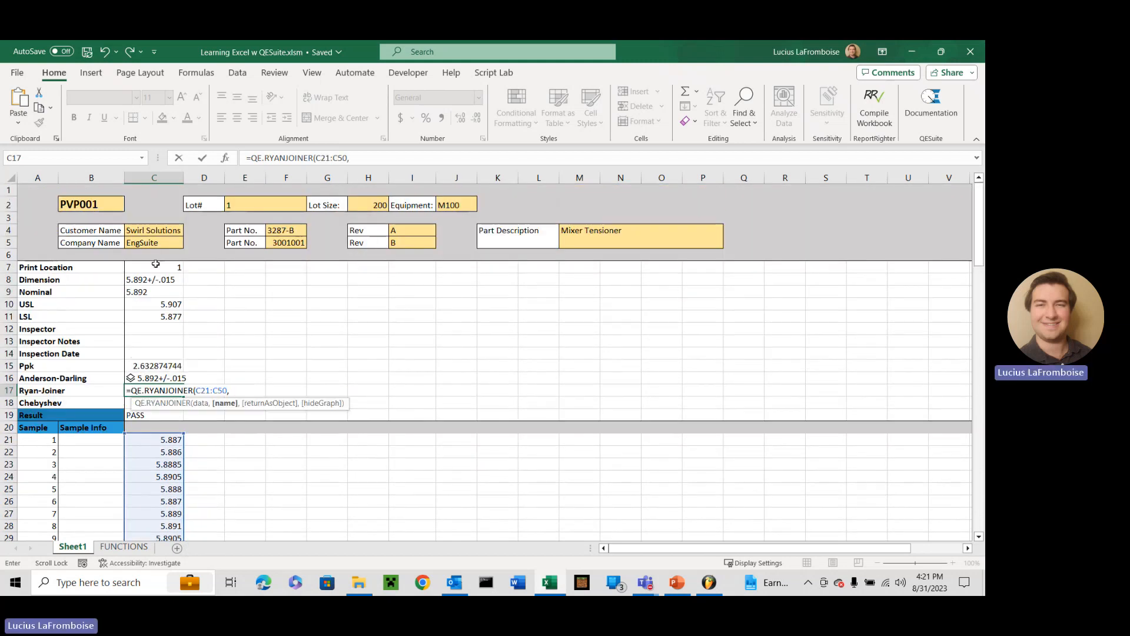
Complete the Ryan-Joiner formula with C8 as name and TRUE for returnAsObject and hideGraph, and view its result card
{"action": "left_click", "coordinate": [150, 281]}
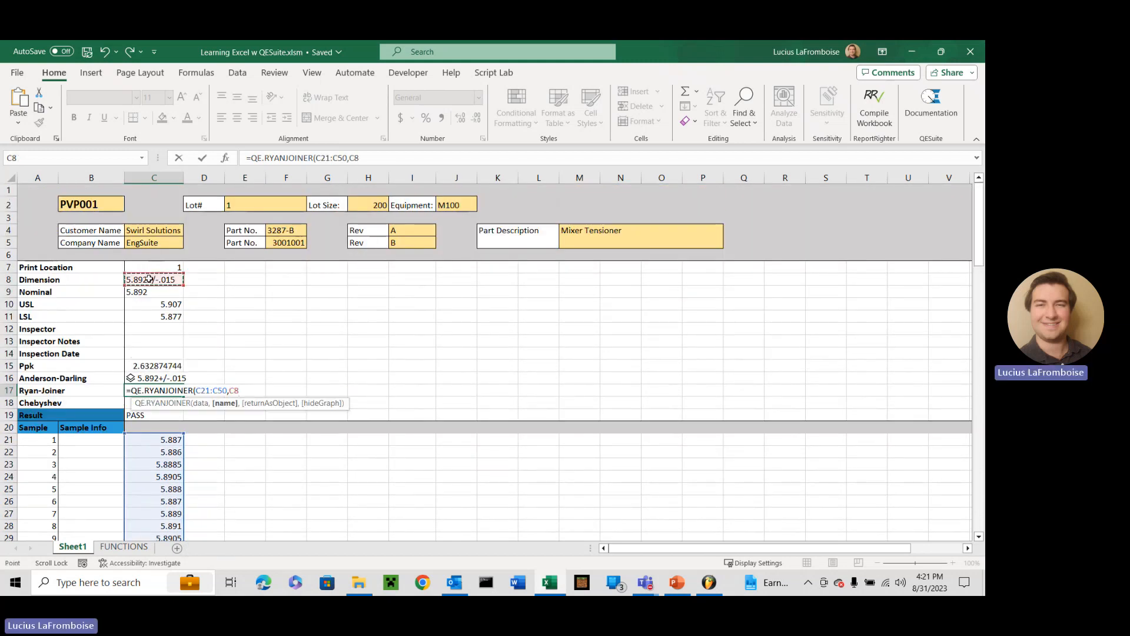
{"action": "type", "text": ",TRUEm"}
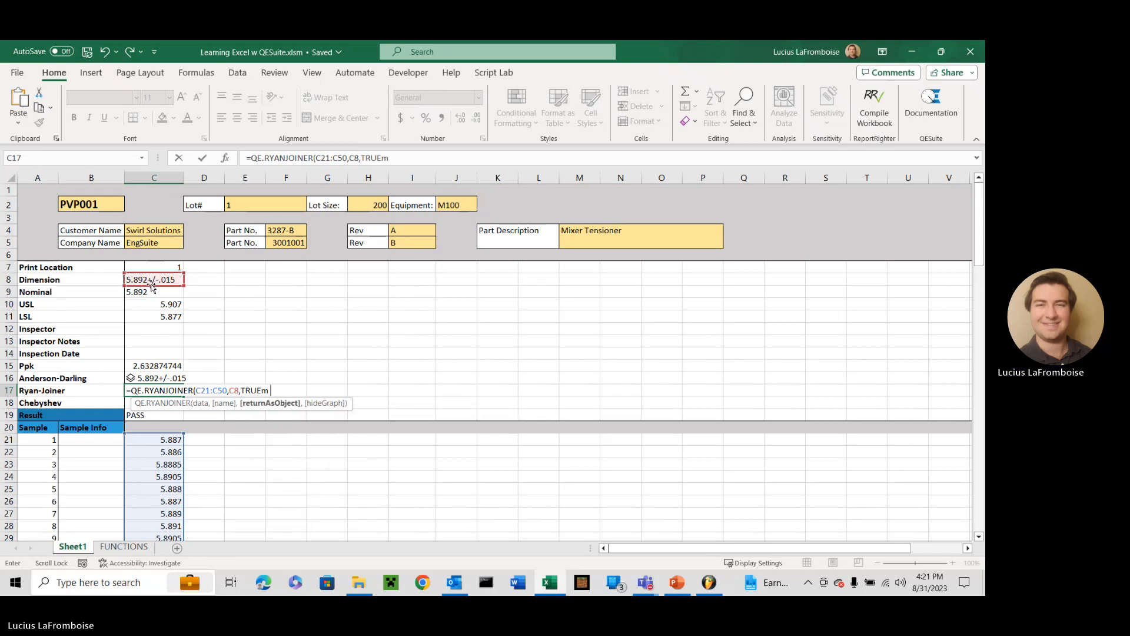
{"action": "key", "text": "BackSpace"}
{"action": "type", "text": ",TRUE"}
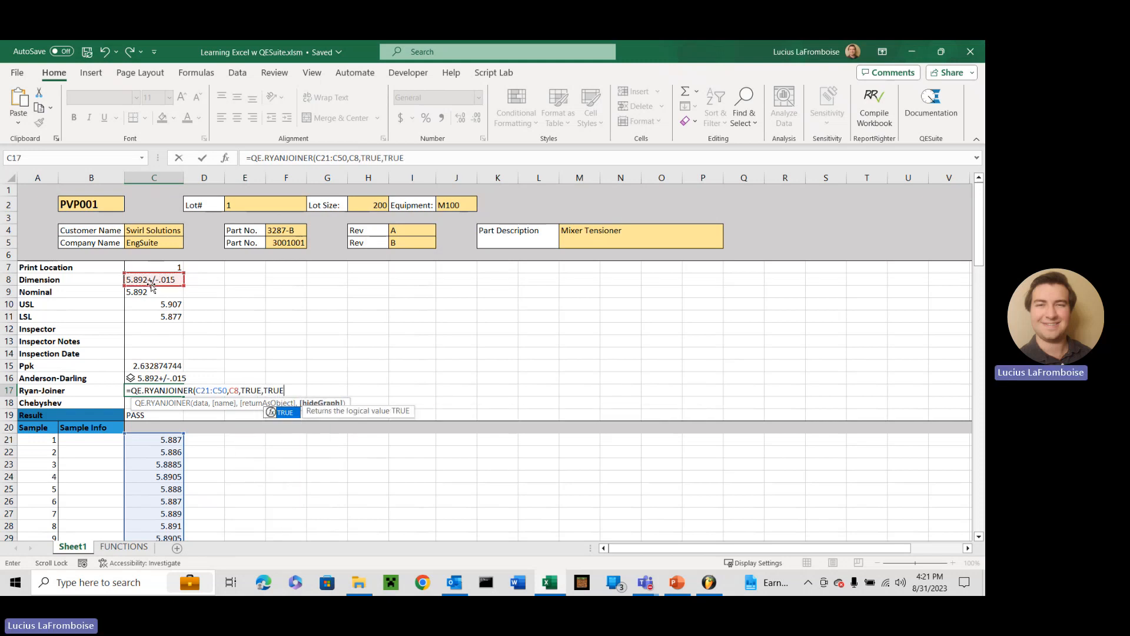
{"action": "type", "text": ")"}
{"action": "key", "text": "Return"}
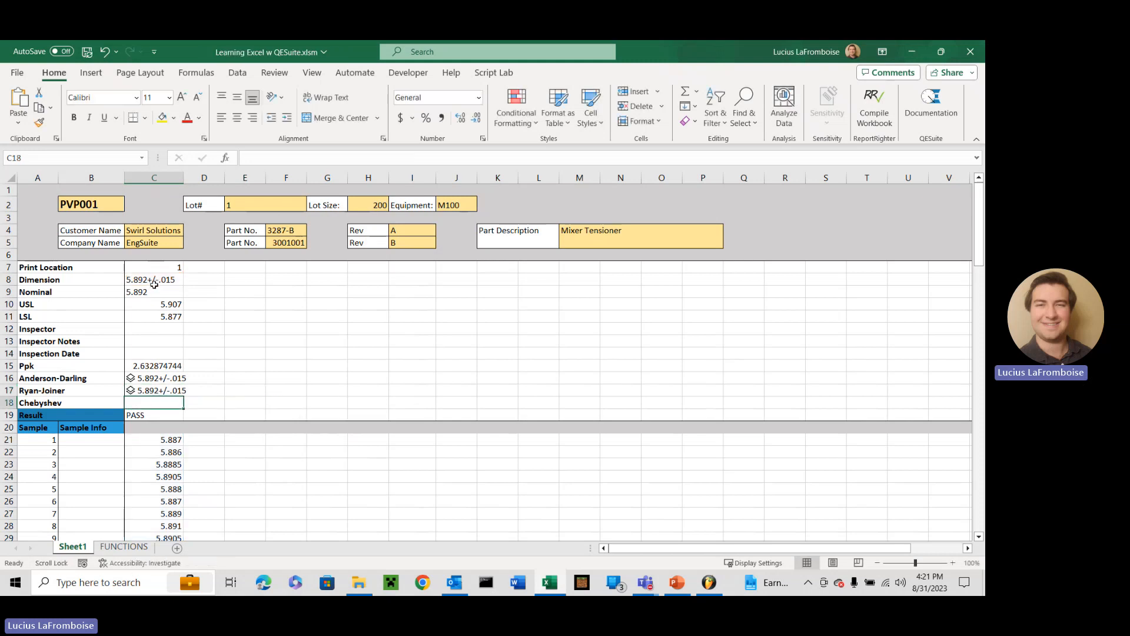
{"action": "left_click", "coordinate": [130, 390]}
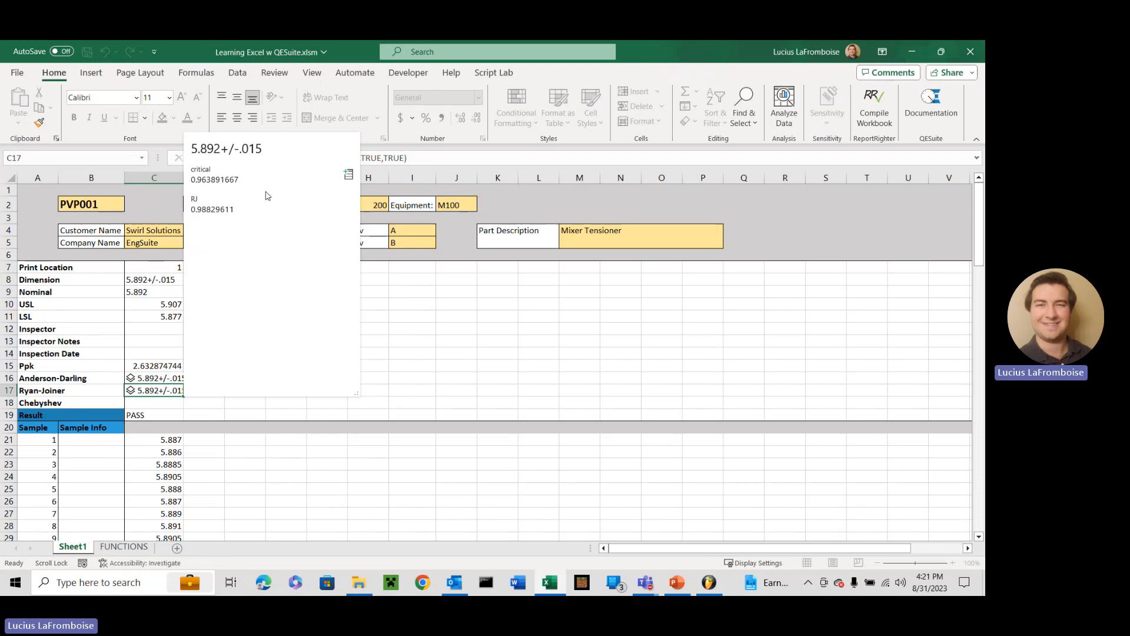
{"action": "left_click", "coordinate": [135, 402]}
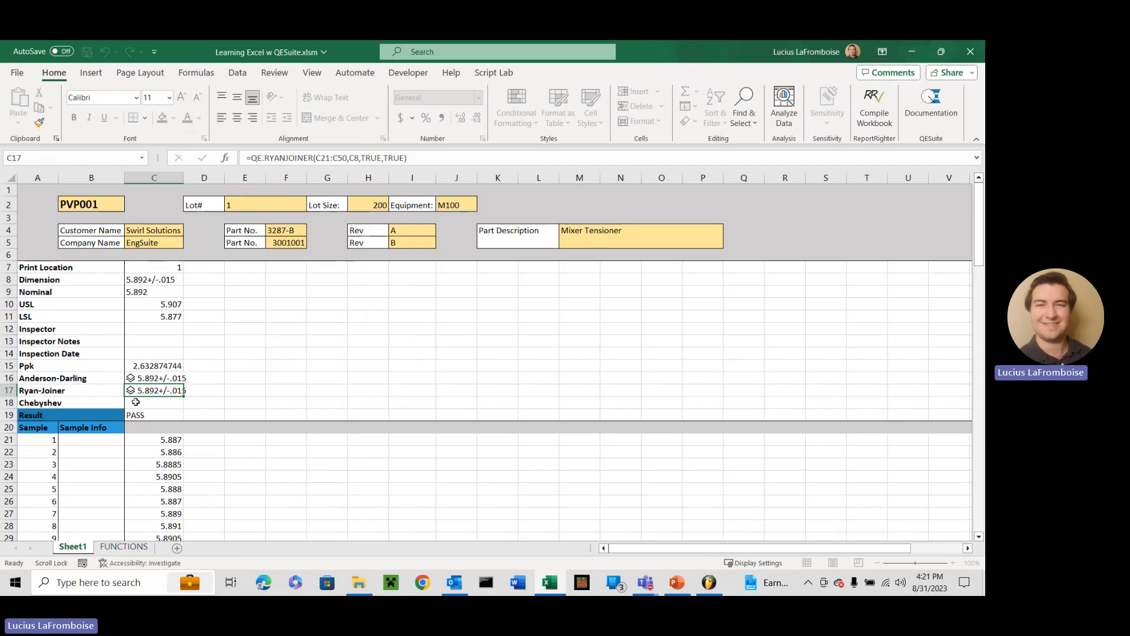
Enter =QE.CHEBYSHEV(C21:C50,C8,C8,TRUE) in the Chebyshev cell C18
{"action": "left_click", "coordinate": [135, 403]}
{"action": "type", "text": "=QE.CHEBYSHEV("}
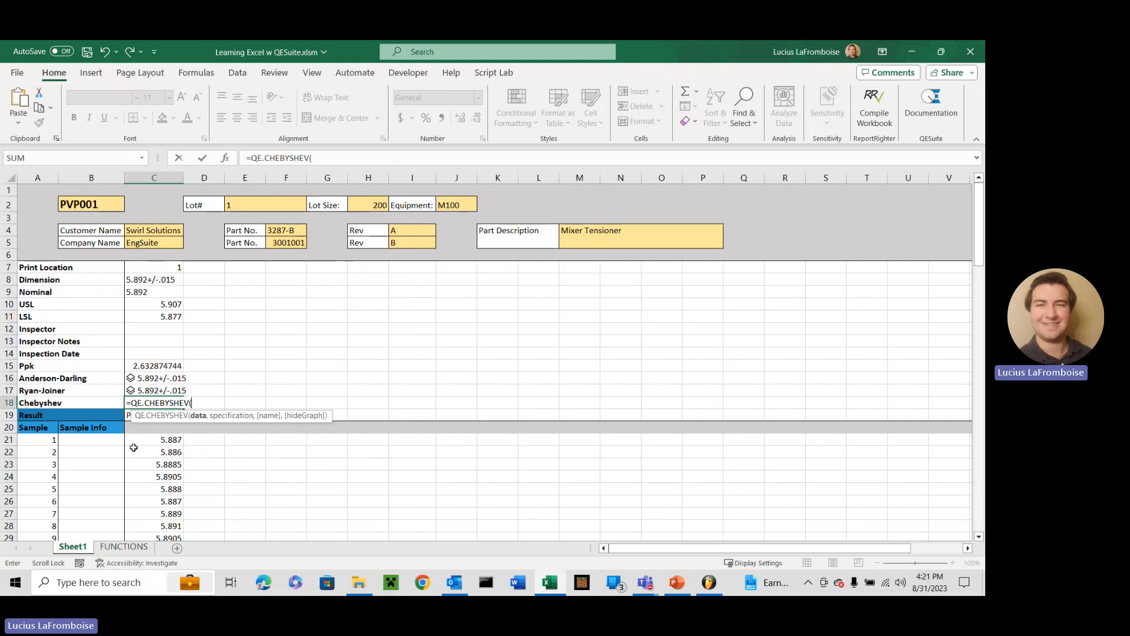
{"action": "left_click", "coordinate": [152, 440]}
{"action": "key", "text": "ctrl+shift+Down"}
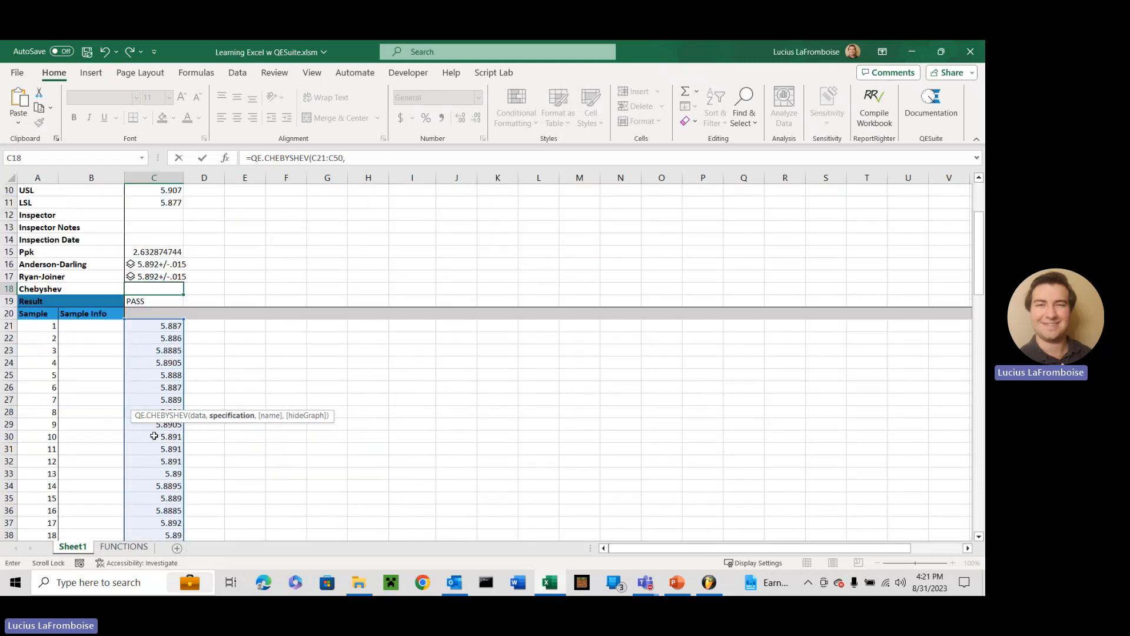
{"action": "type", "text": ","}
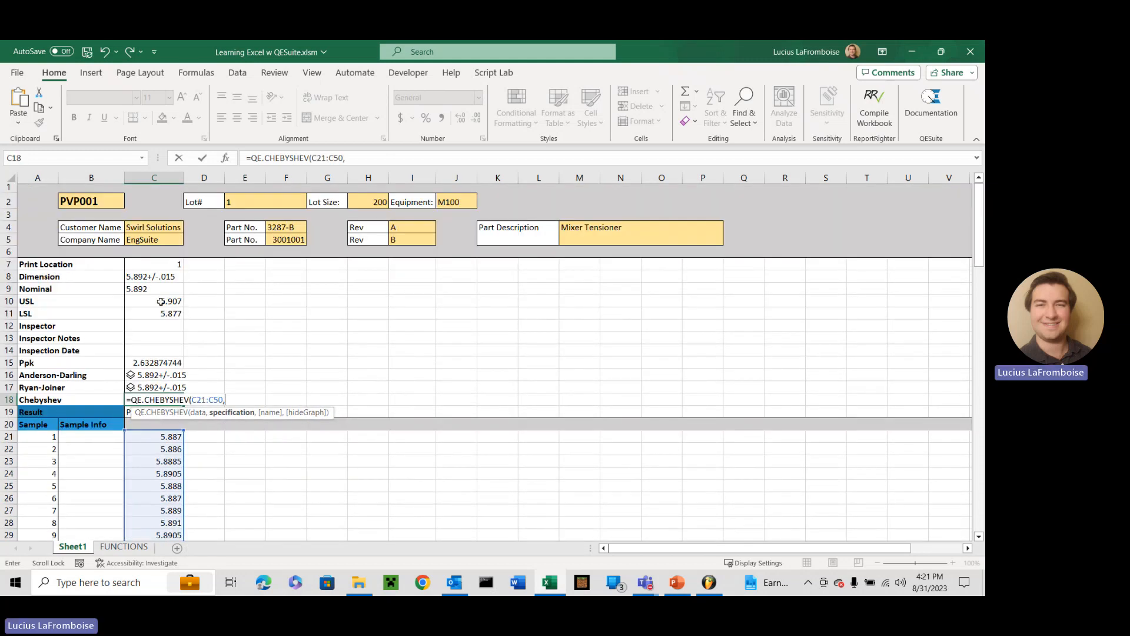
{"action": "left_click", "coordinate": [152, 278]}
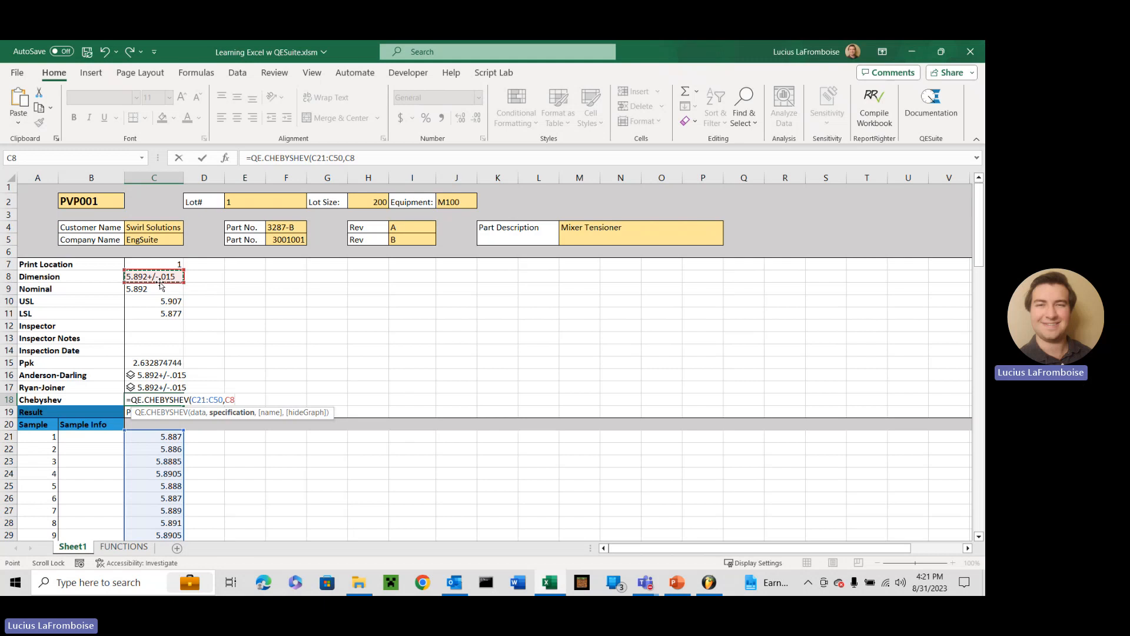
{"action": "type", "text": ","}
{"action": "left_click", "coordinate": [147, 277]}
{"action": "type", "text": ",true"}
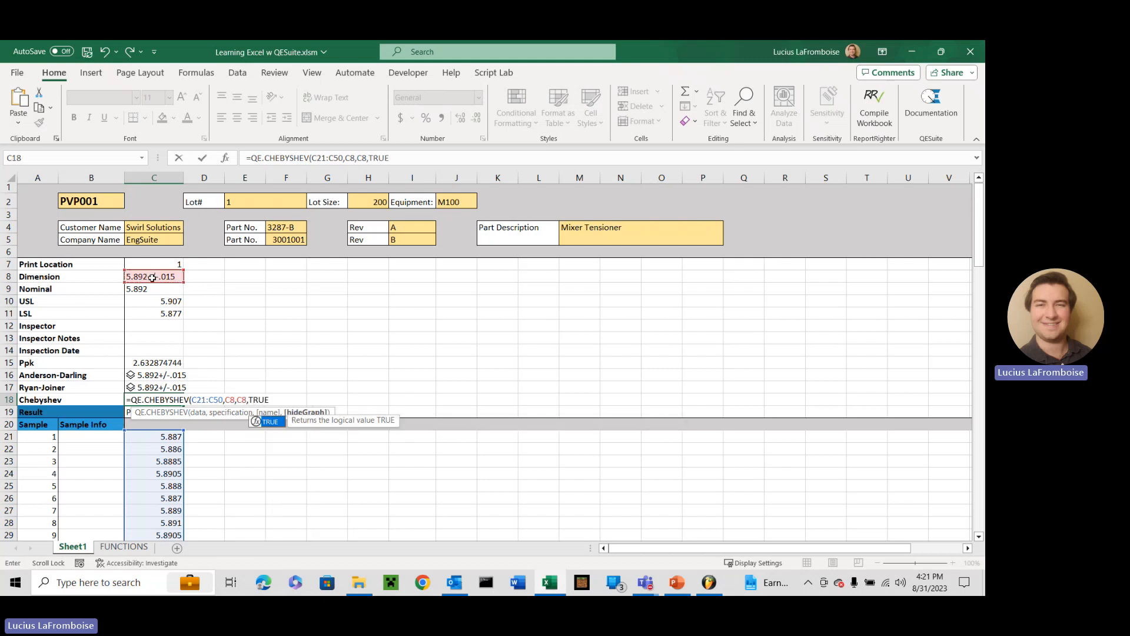
{"action": "key", "text": "Return"}
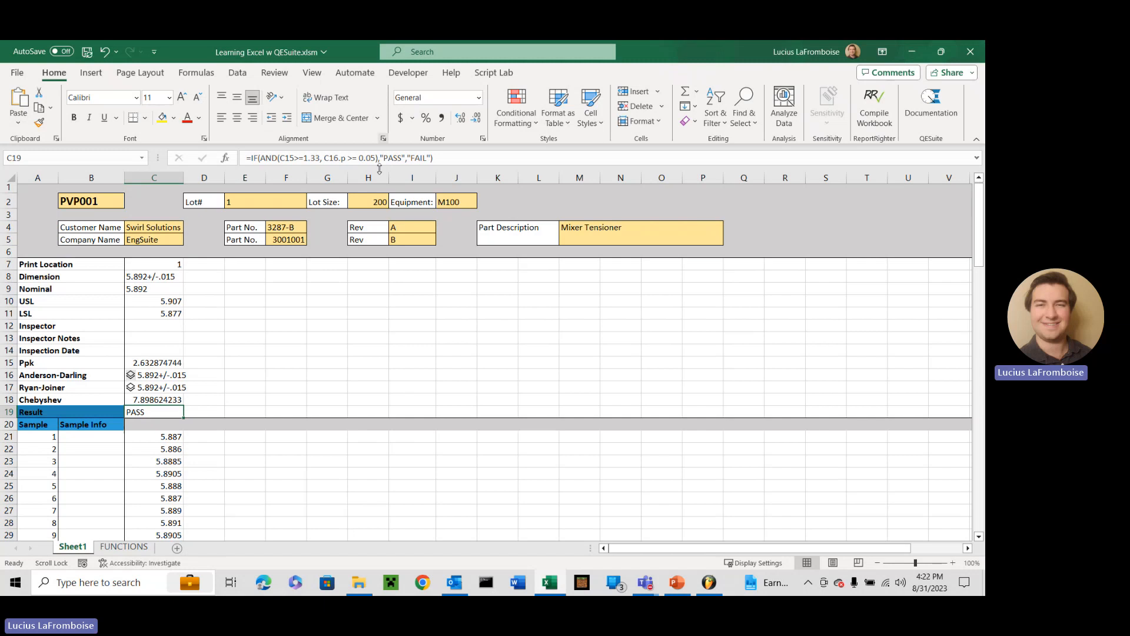
In the Result formula in C19, wrap the C16.p >= 0.05 condition in an OR function inside the AND
{"action": "left_click", "coordinate": [378, 157]}
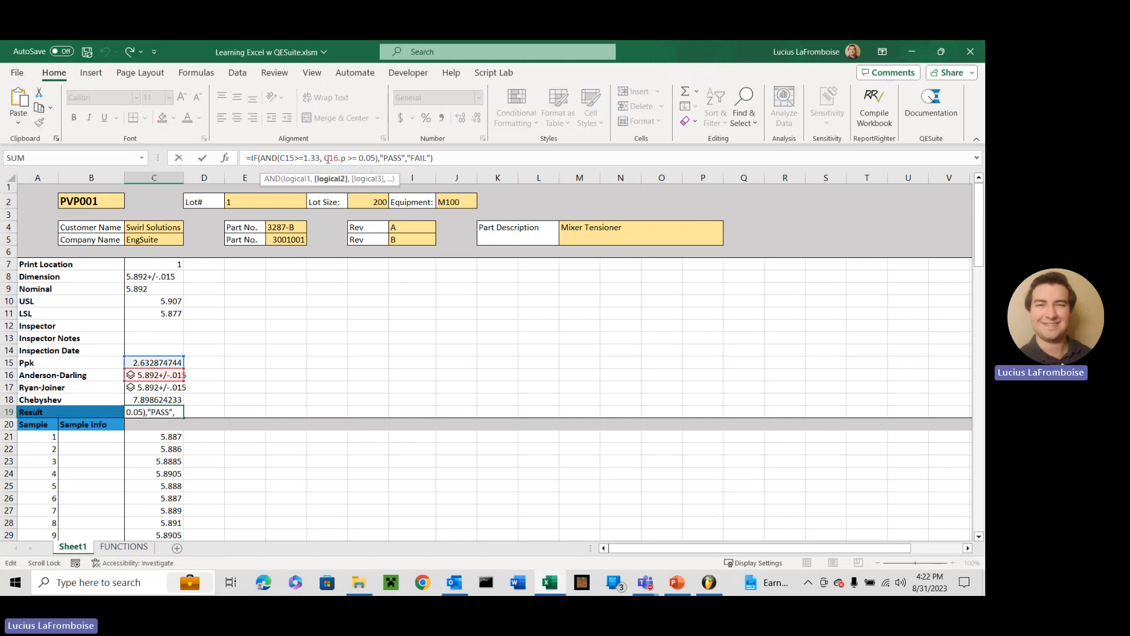
{"action": "left_click_drag", "start_coordinate": [325, 158], "coordinate": [376, 160]}
{"action": "key", "text": "BackSpace"}
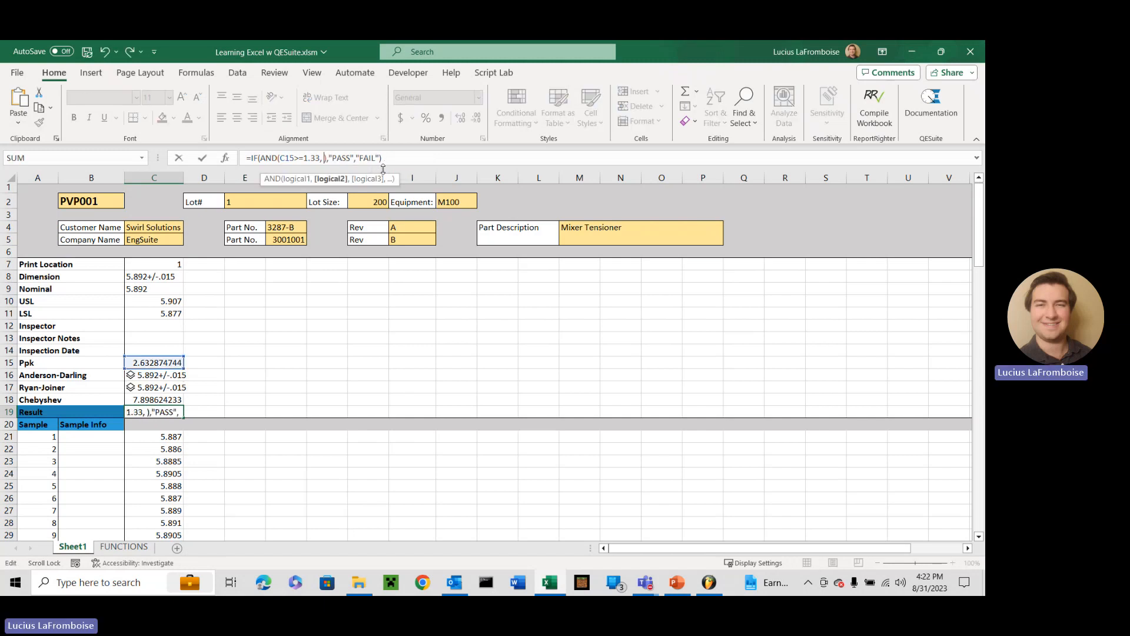
{"action": "type", "text": "OR()"}
{"action": "key", "text": "Left"}
{"action": "key", "text": "ctrl+v"}
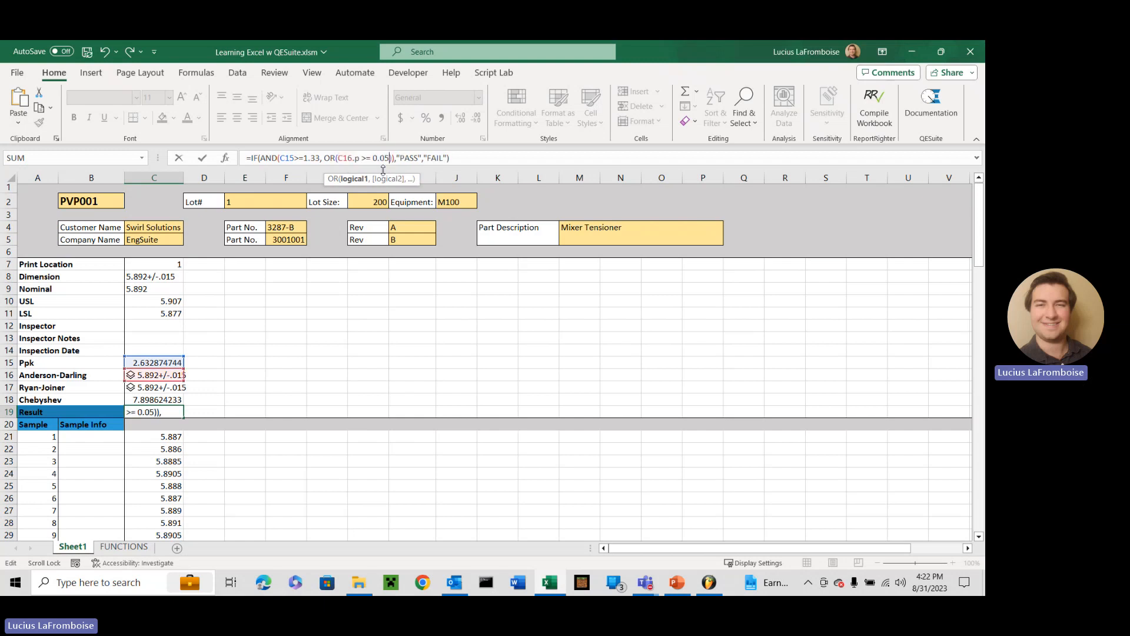
Add C17.RJ>C17.critical as the second condition of the OR function in the C19 Result formula
{"action": "type", "text": ","}
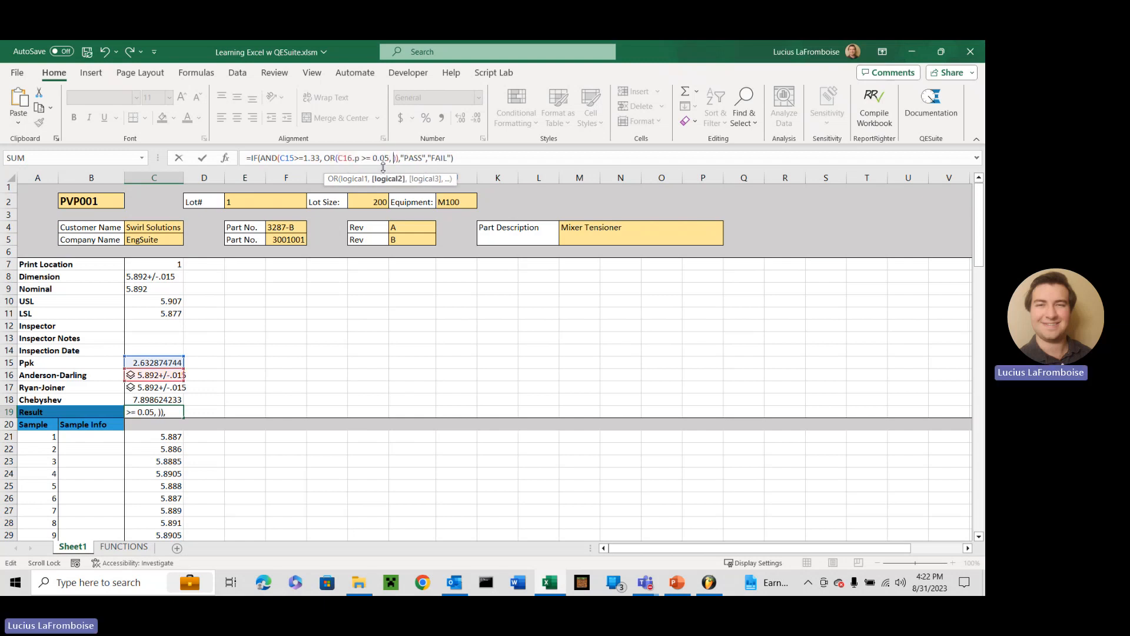
{"action": "left_click", "coordinate": [156, 387]}
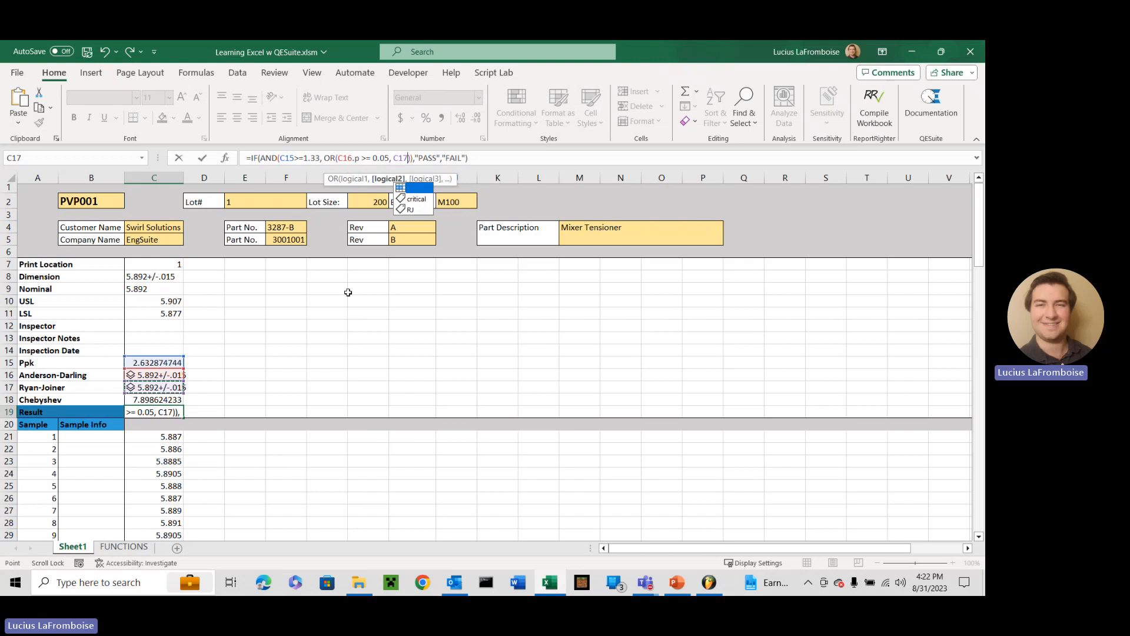
{"action": "left_click", "coordinate": [420, 212]}
{"action": "type", "text": ">"}
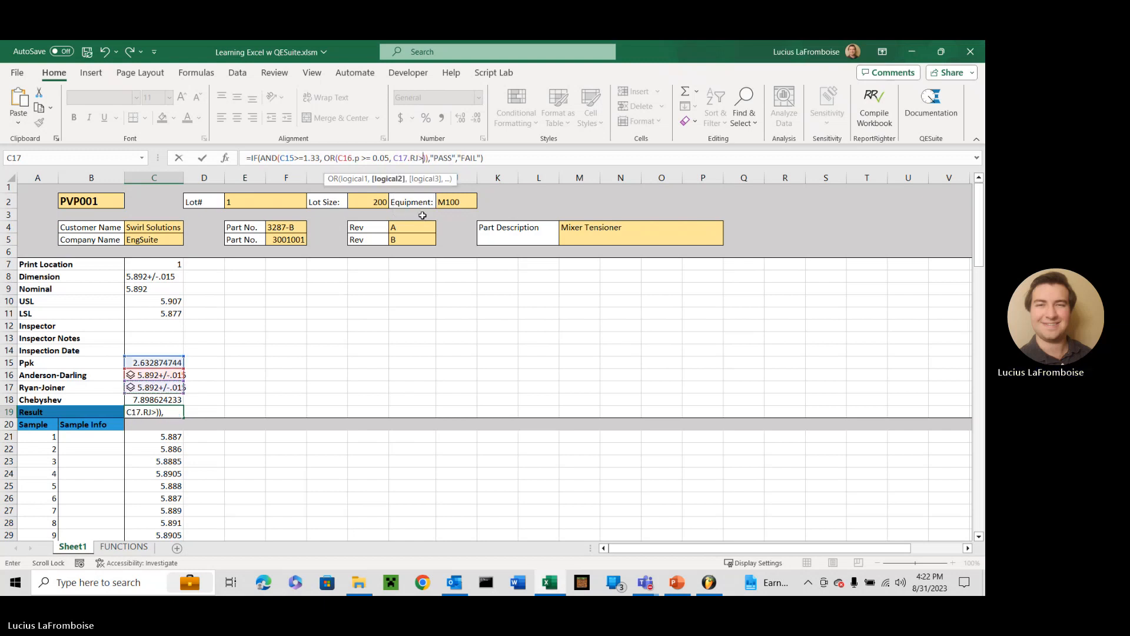
{"action": "left_click", "coordinate": [157, 389]}
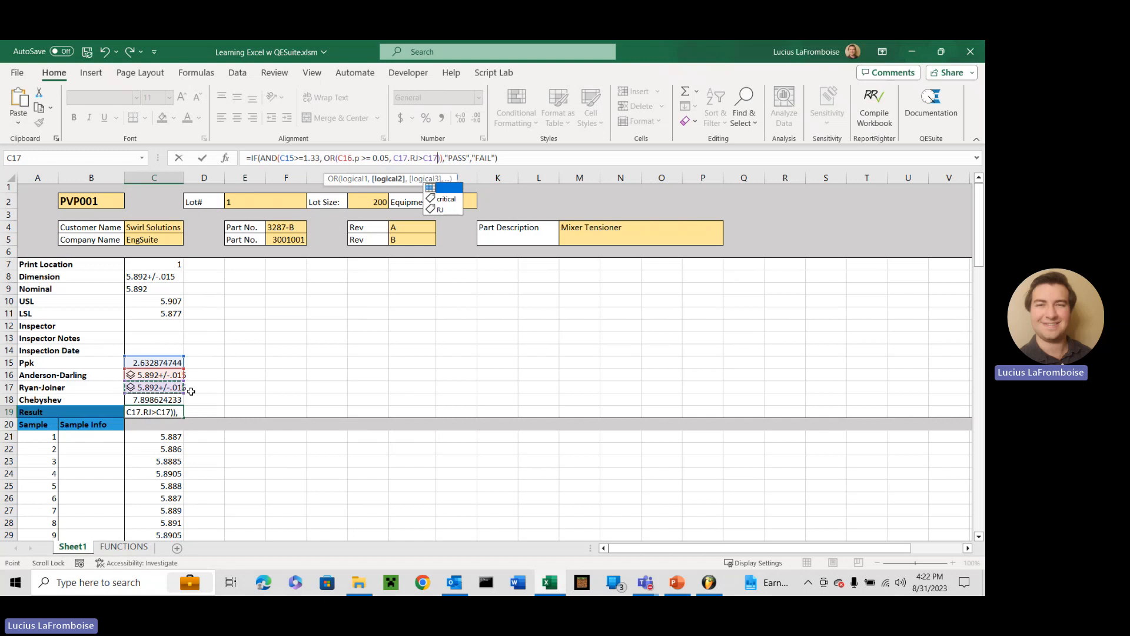
{"action": "type", "text": "."}
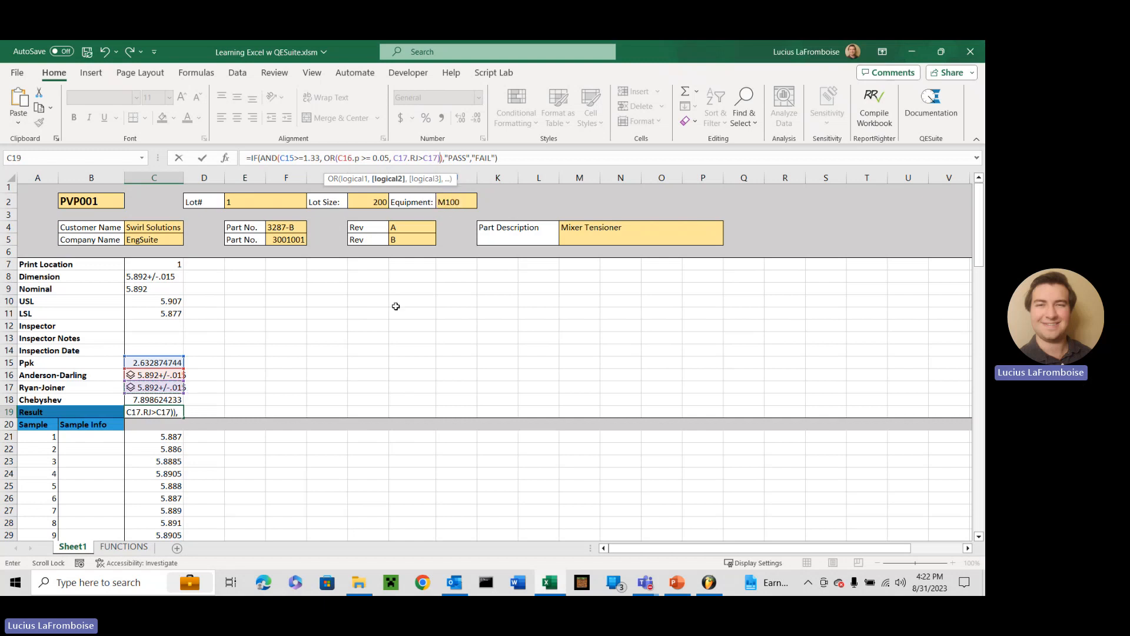
{"action": "key", "text": "Tab"}
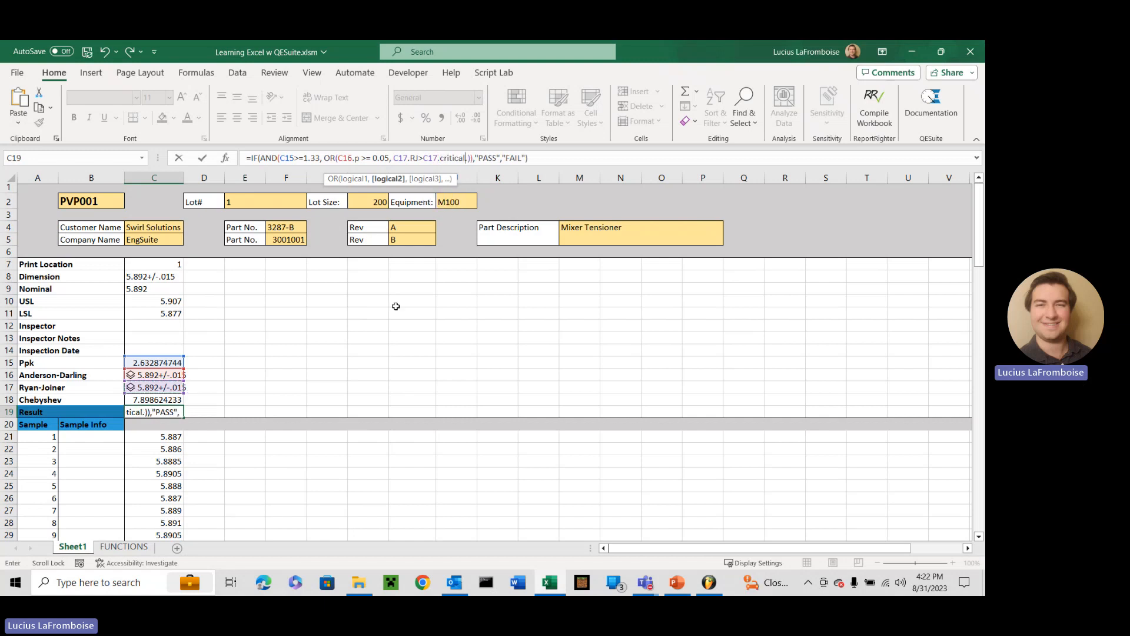
Add C18>=10 as the third OR condition and commit the Result formula
{"action": "type", "text": ", C18"}
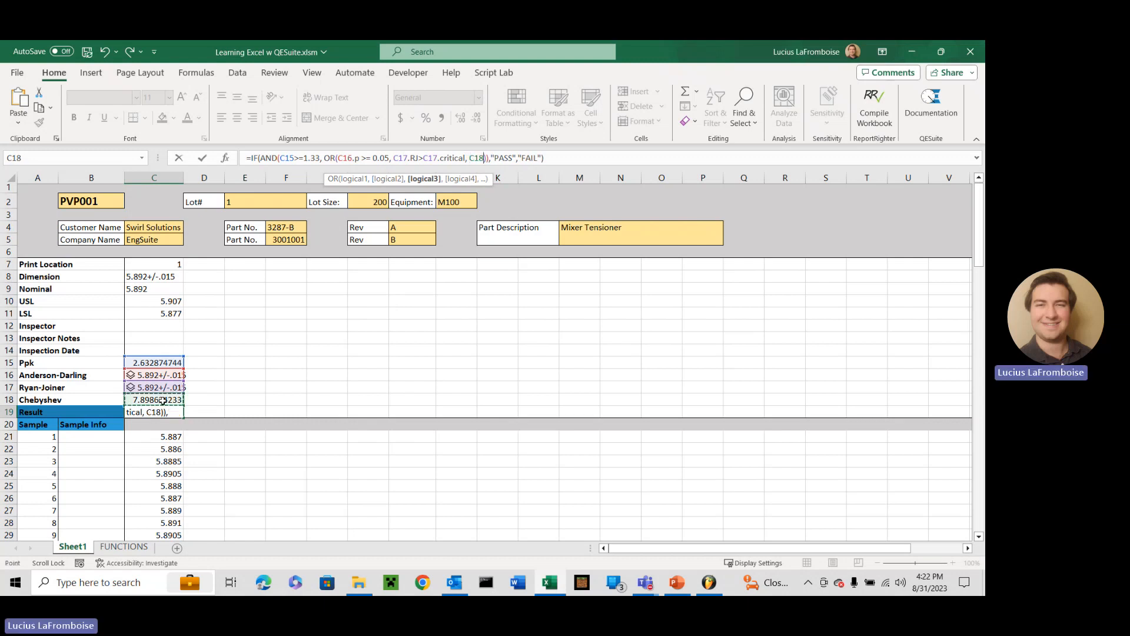
{"action": "left_click", "coordinate": [162, 400]}
{"action": "type", "text": ">=10"}
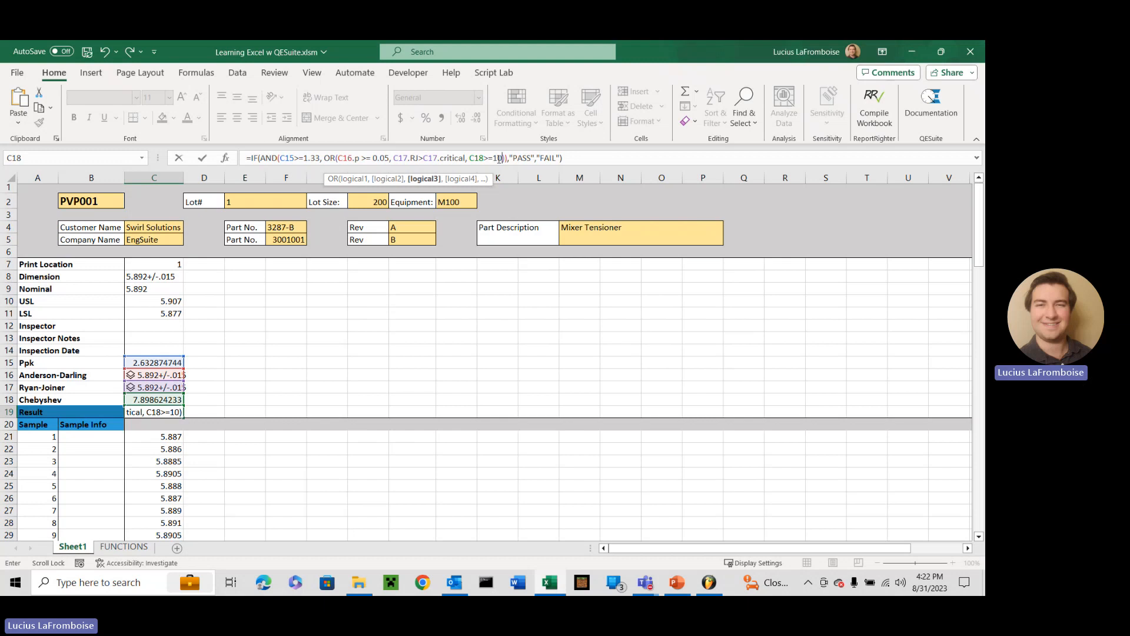
{"action": "key", "text": "Return"}
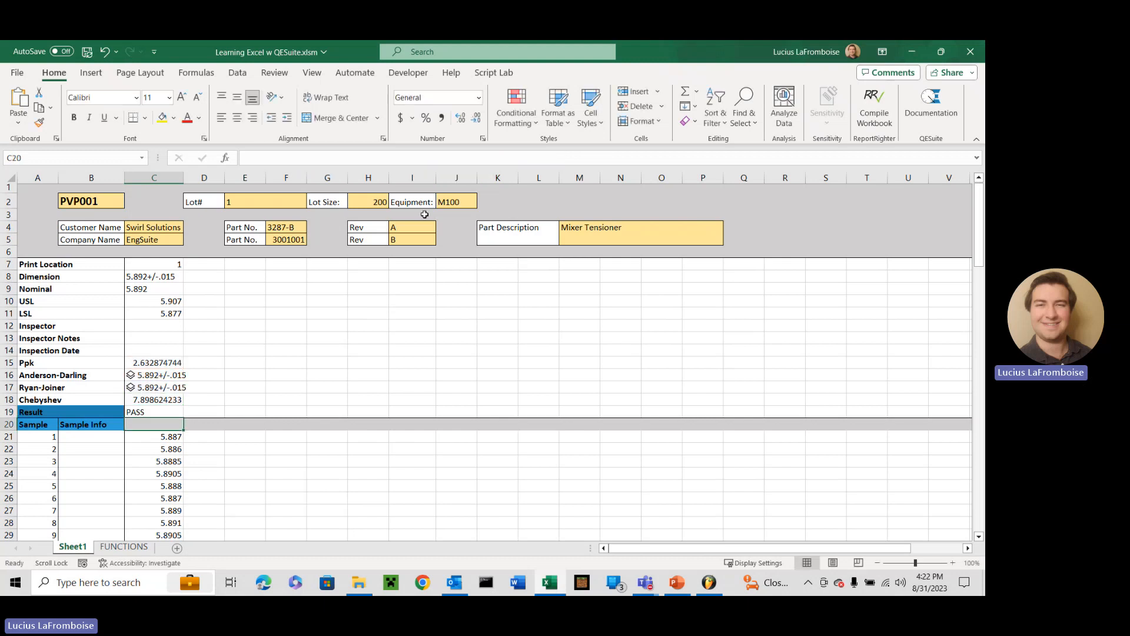
View the result card of the Anderson-Darling cell C16, checking its AD and p values, and close it
{"action": "left_click", "coordinate": [131, 376]}
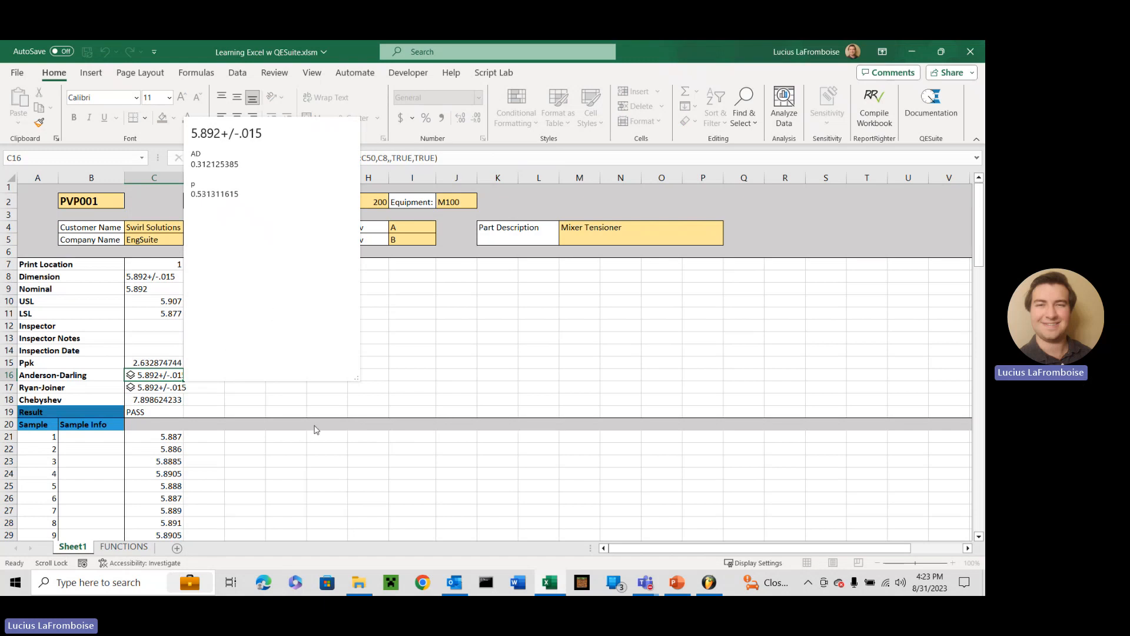
{"action": "key", "text": "Escape"}
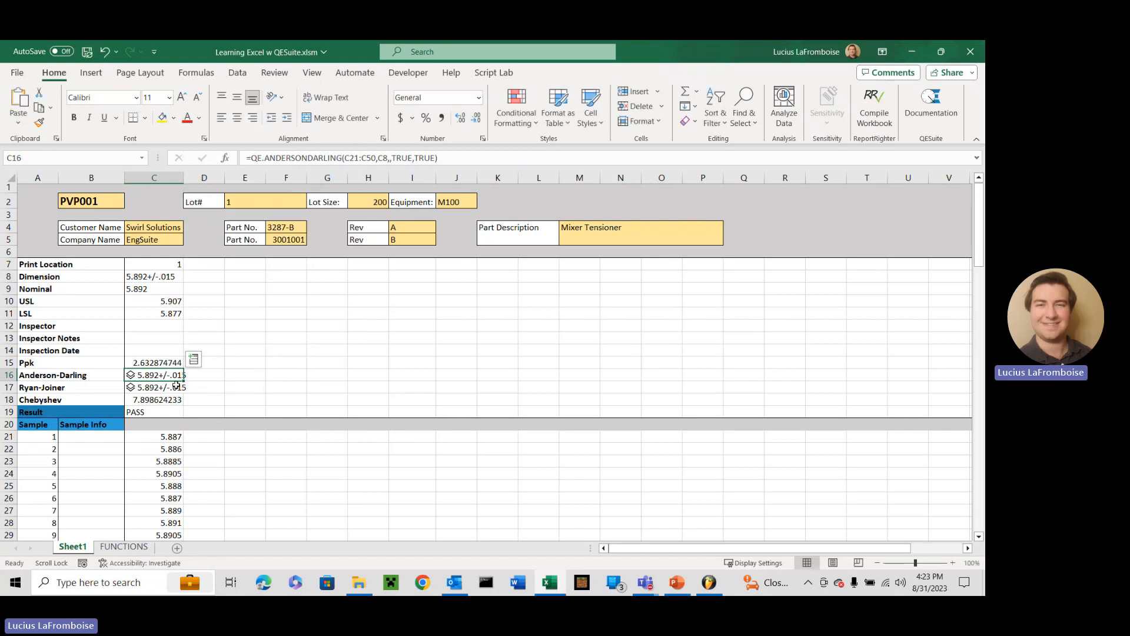
{"action": "left_click", "coordinate": [310, 377]}
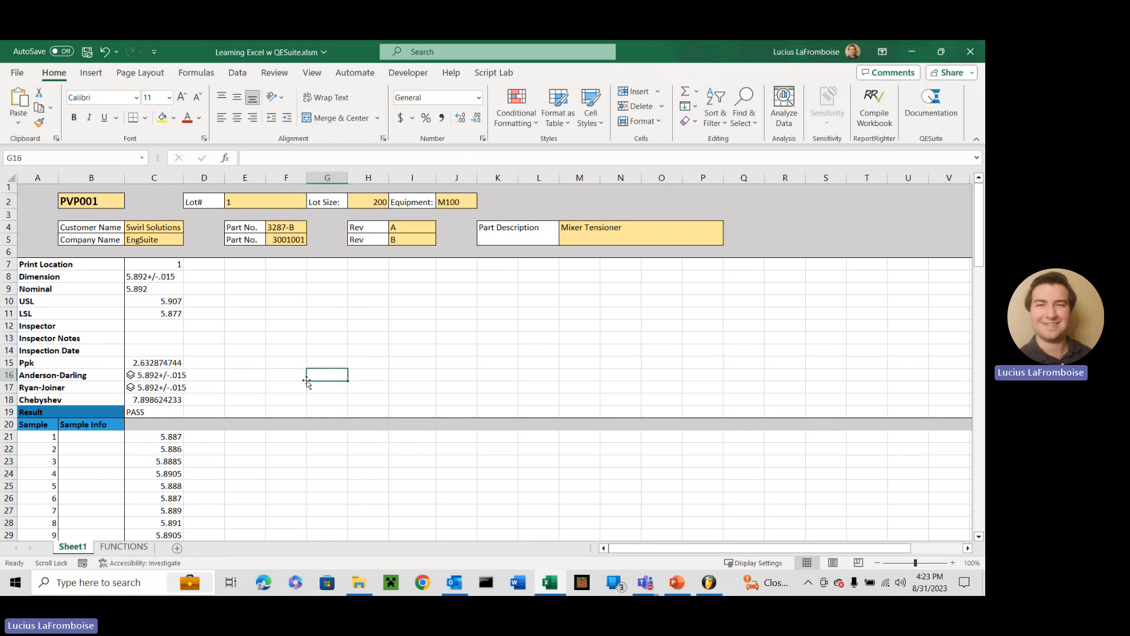